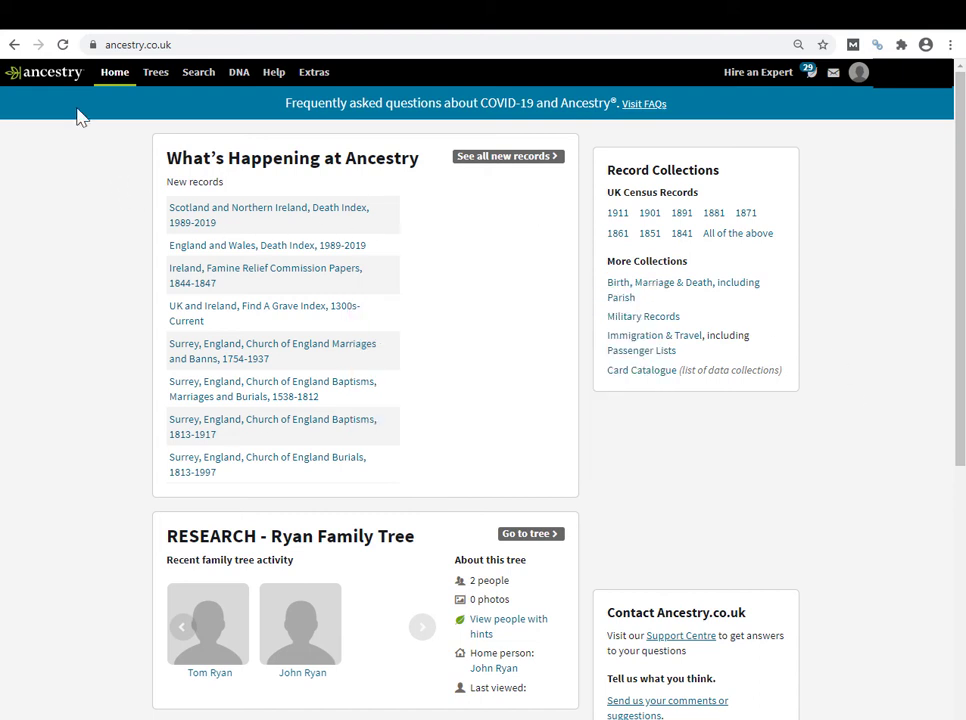
- Open the RESEARCH - Ryan Family Tree and show its tree options menu
left_click(155, 75)
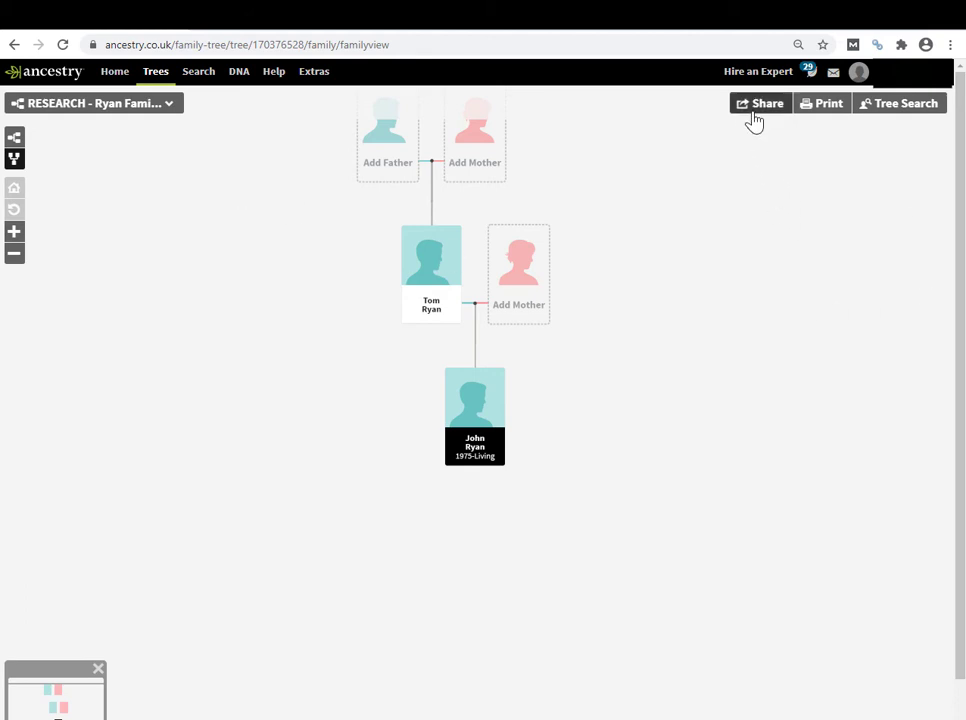
left_click(177, 110)
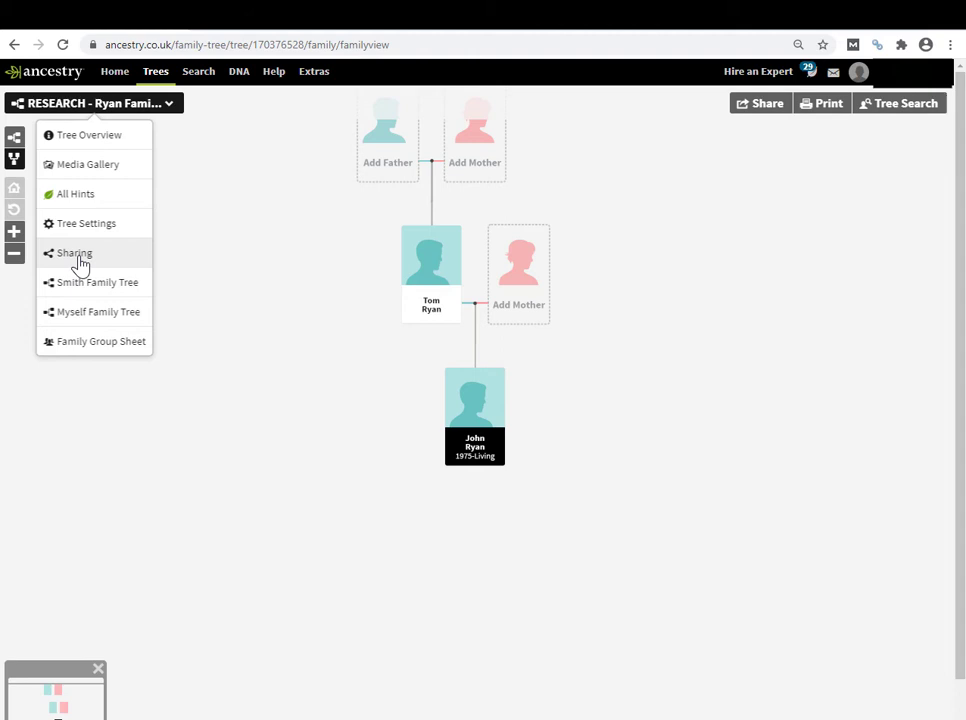
- Open the Ryan tree's invite dialog and switch to inviting by email
left_click(80, 262)
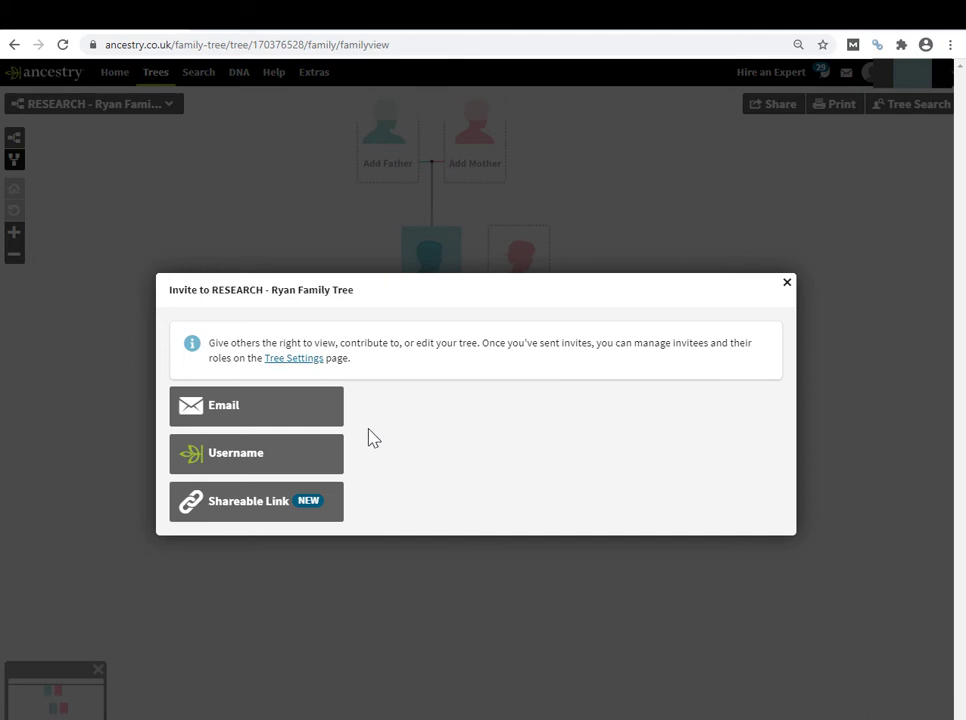
left_click(277, 420)
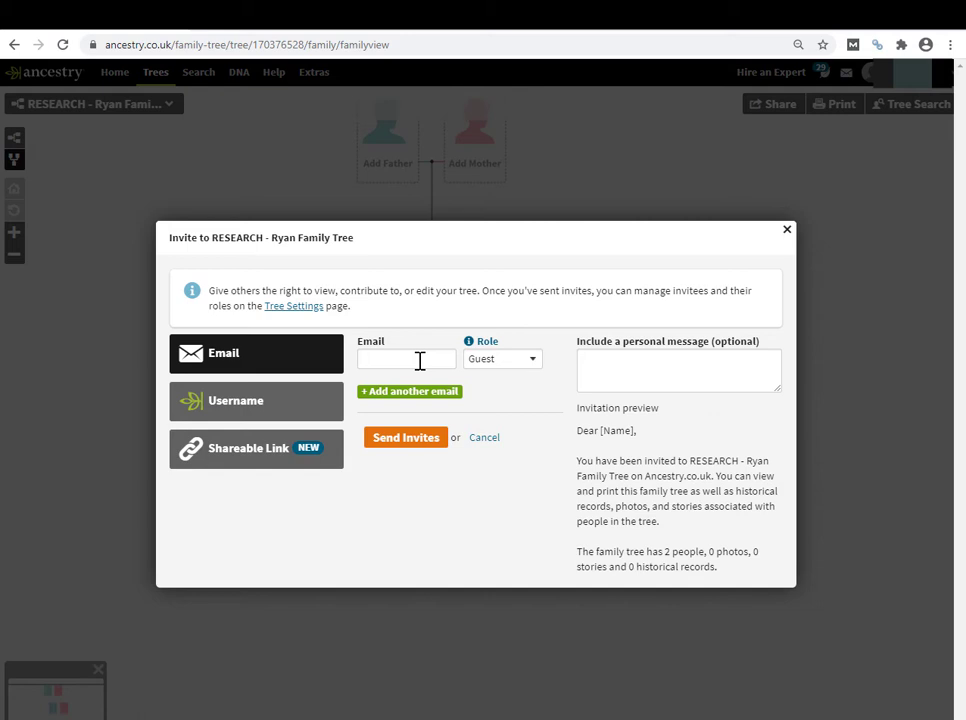
left_click(535, 364)
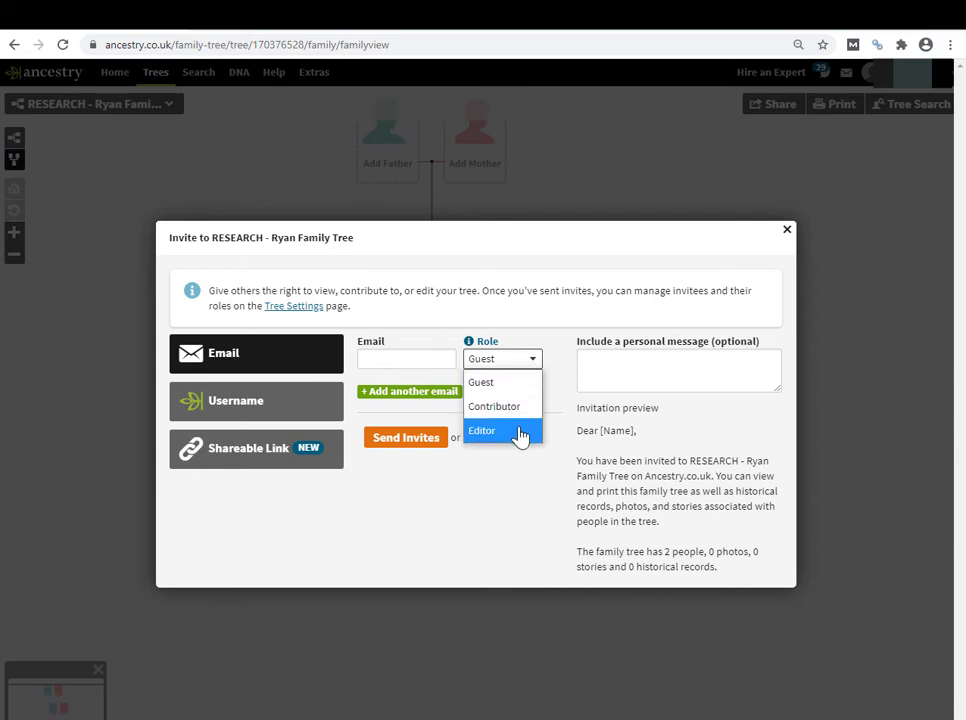
left_click(527, 380)
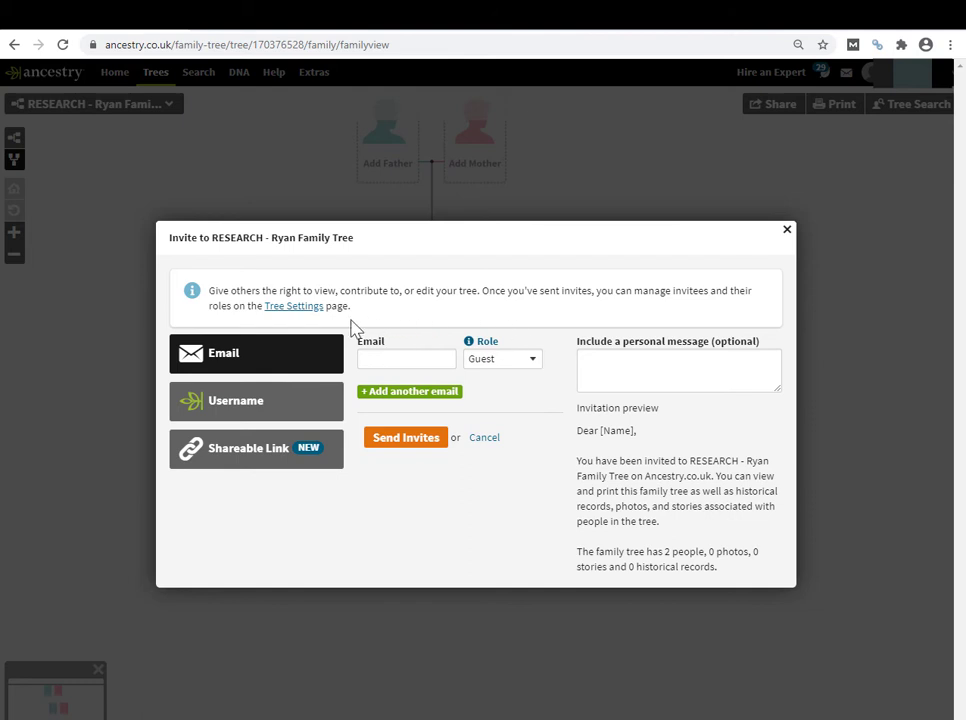
- Switch the invite to Ancestry username and set the invitee's role to Contributor
left_click(250, 414)
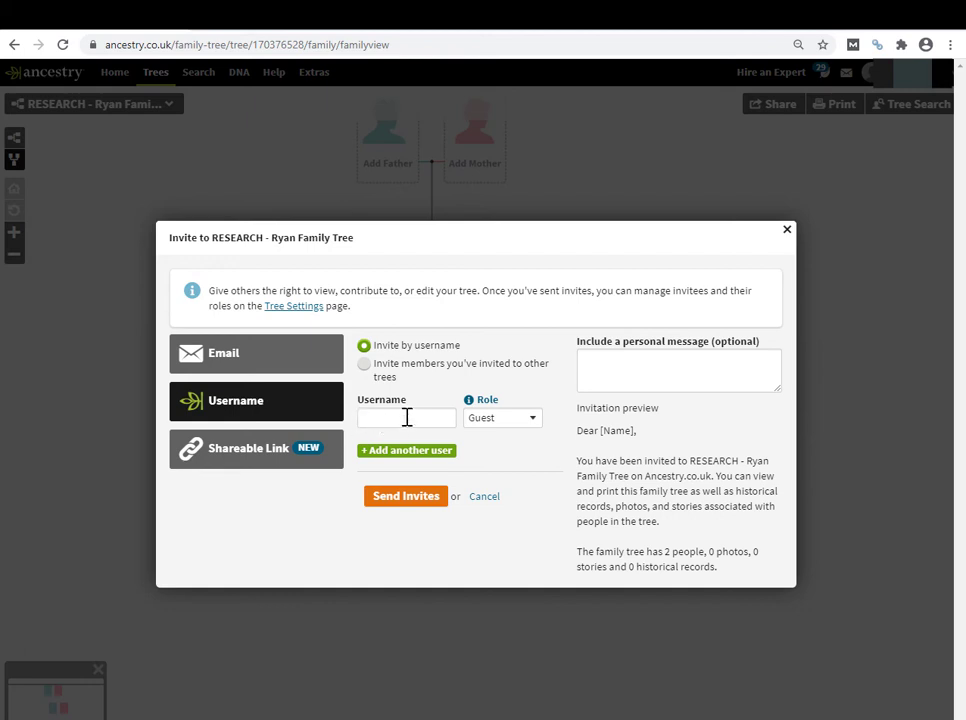
left_click(536, 421)
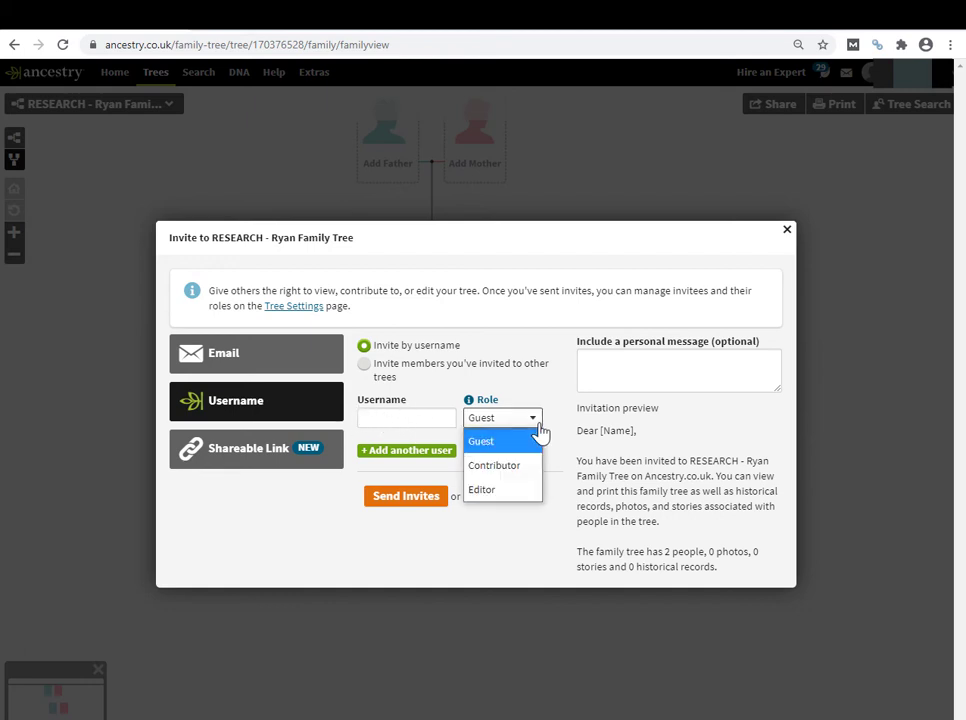
left_click(505, 467)
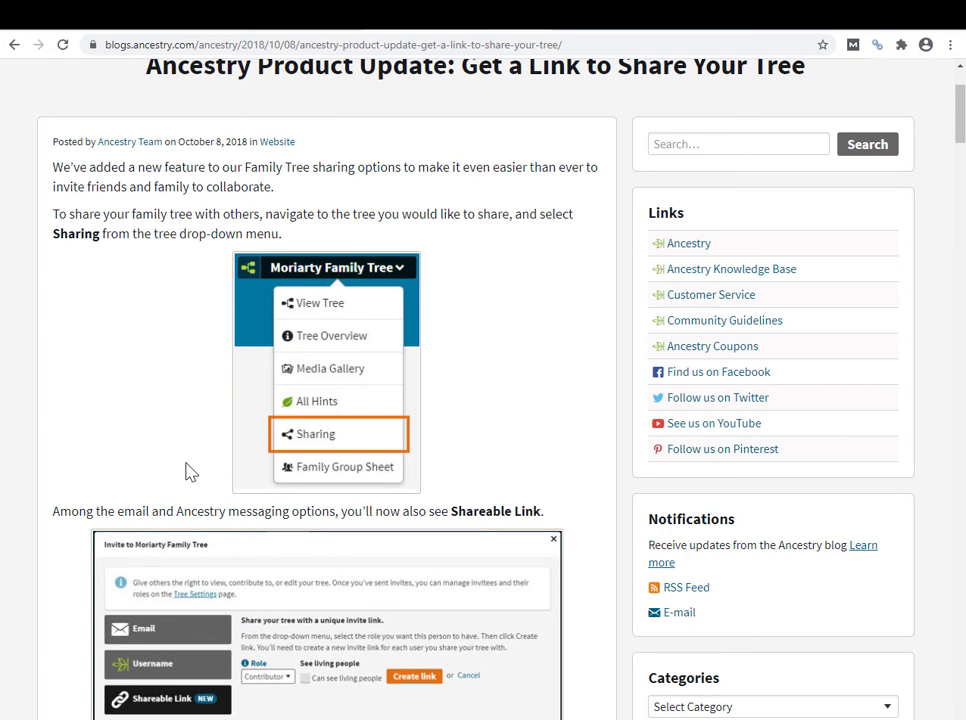
- Scroll through the 'Get a Link to Share Your Tree' blog article and its comments
scroll(190, 472, "up", 3)
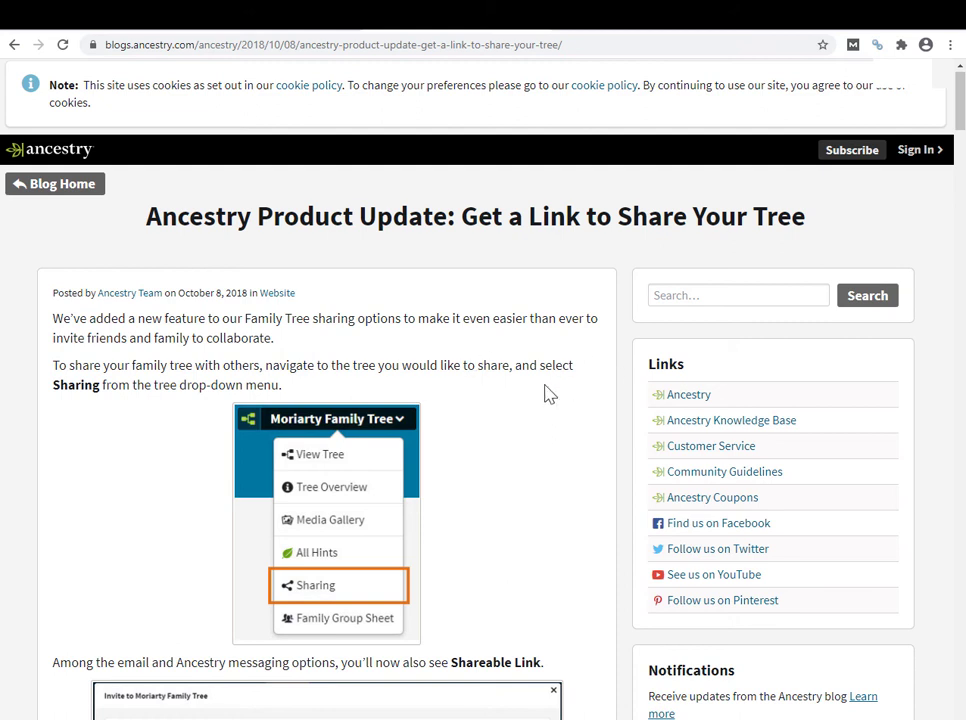
scroll(548, 393, "down", 3)
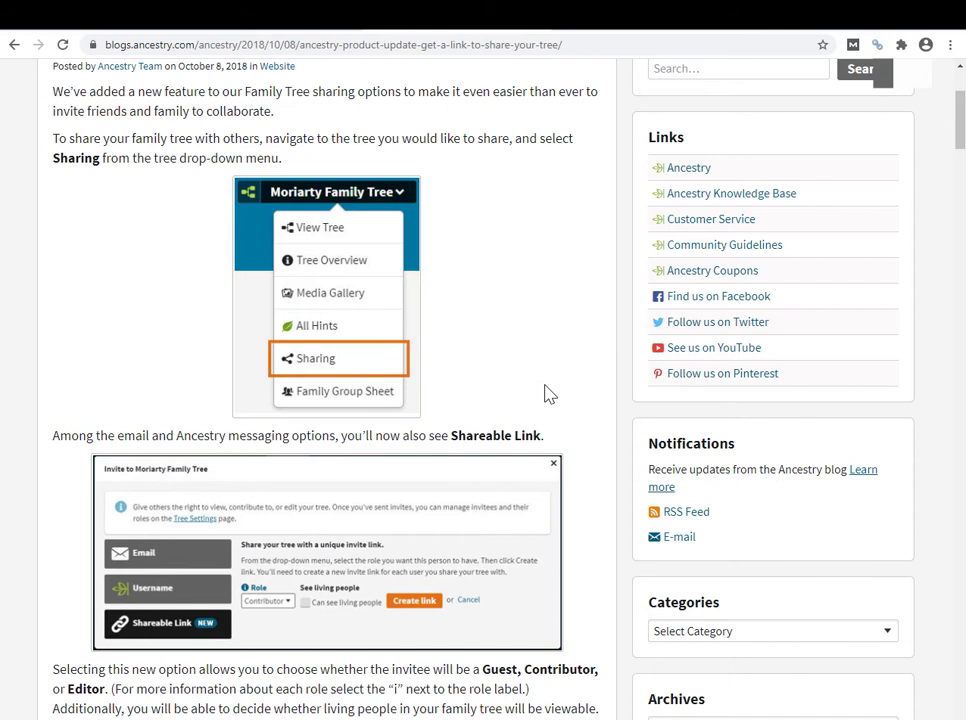
scroll(548, 393, "down", 1)
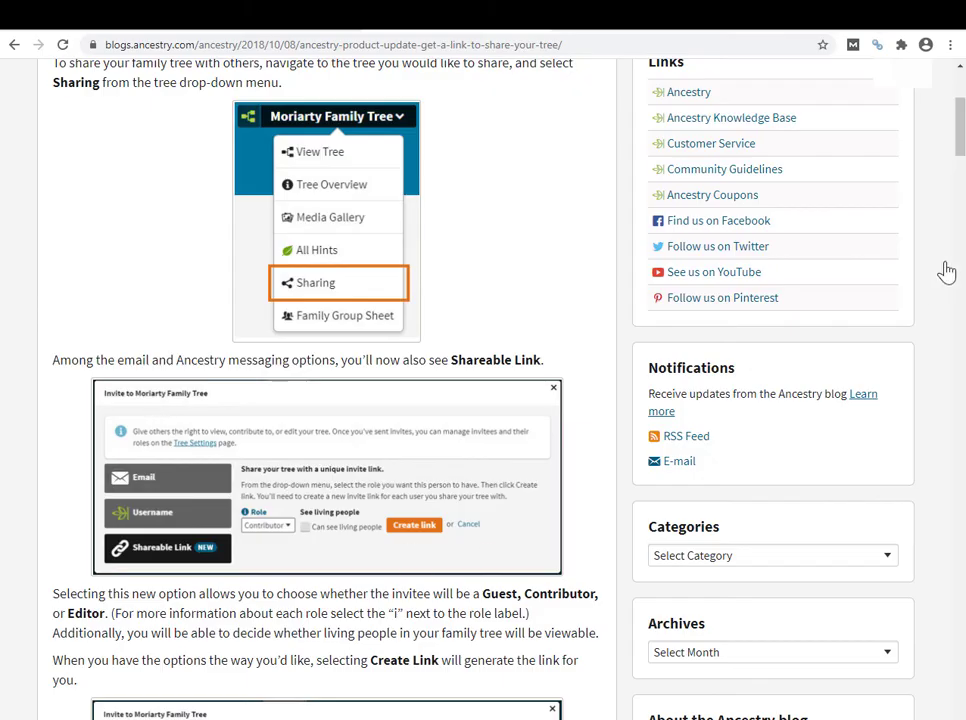
left_click_drag(960, 128, 940, 129)
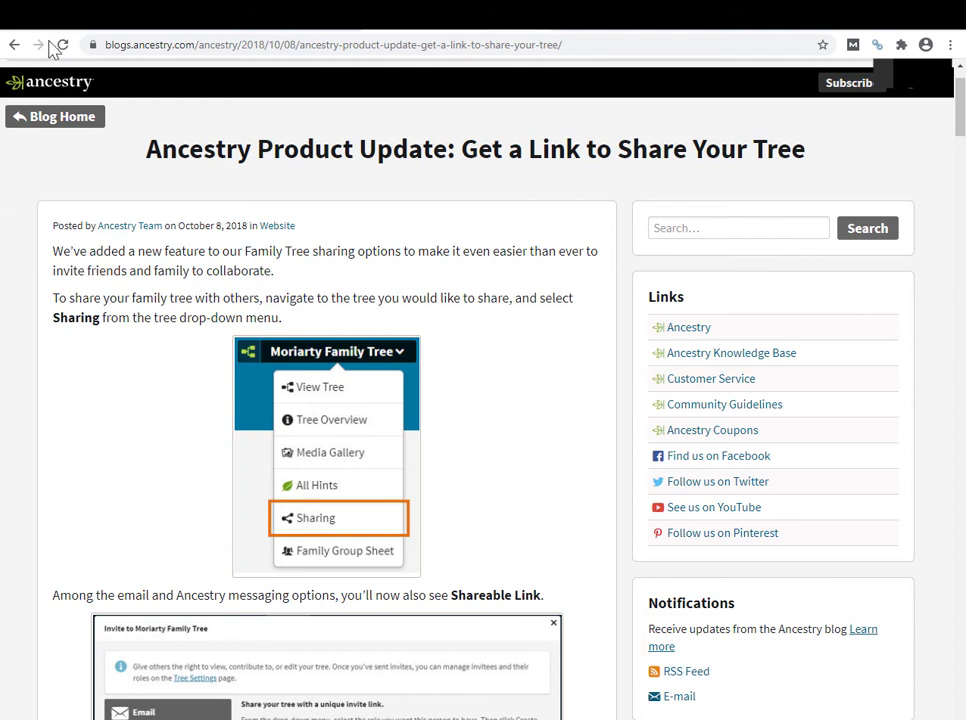
- Back in the Ryan tree's invite dialog, choose Shareable Link with the Contributor role
left_click(122, 33)
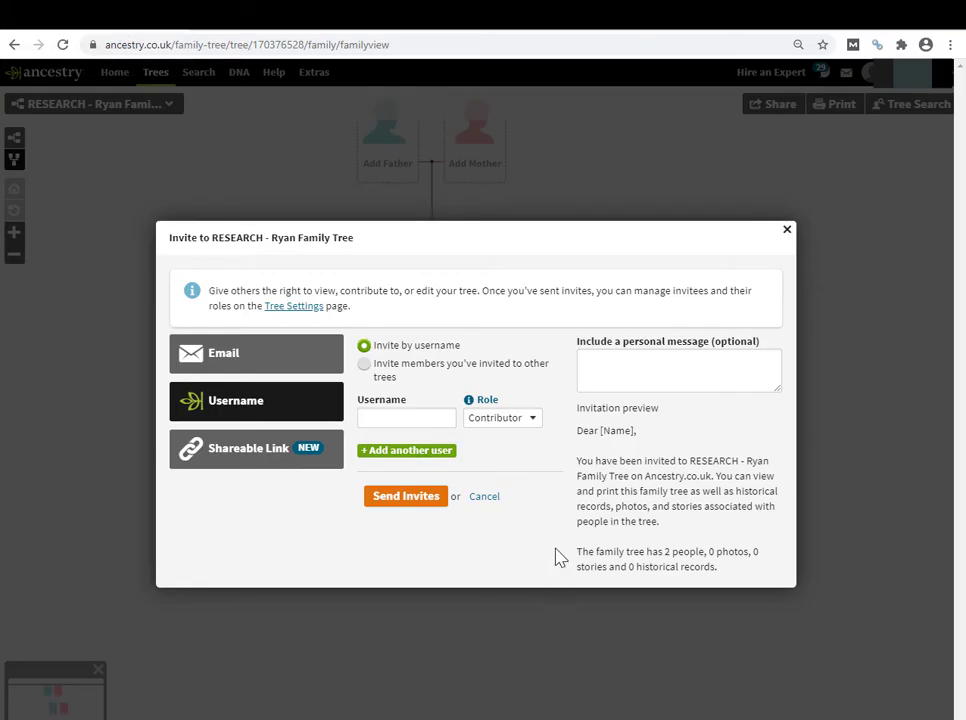
left_click(257, 457)
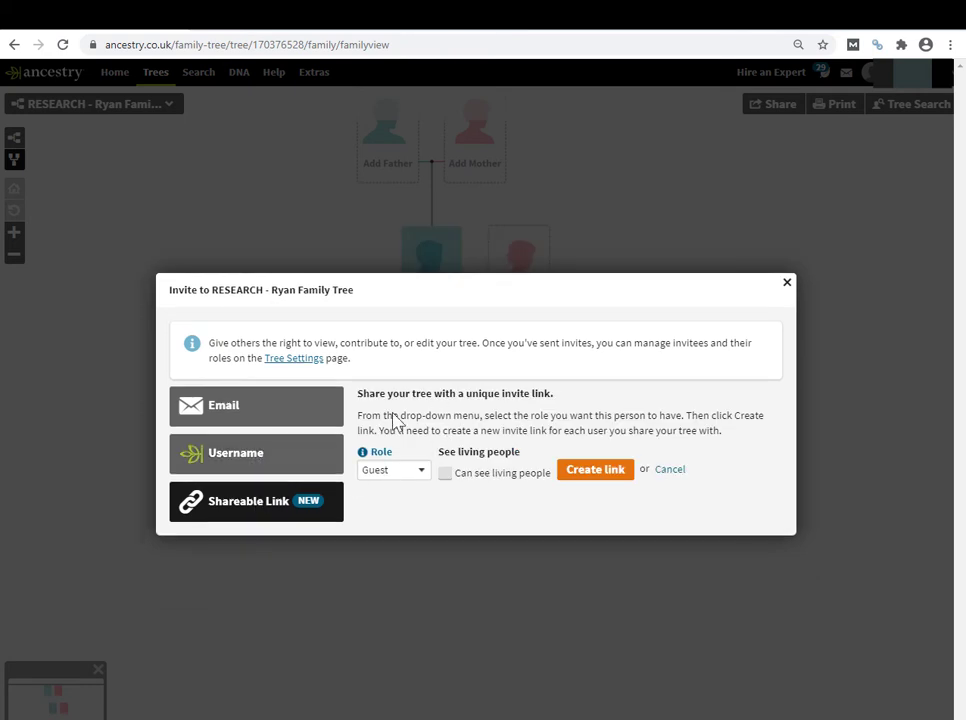
left_click(418, 472)
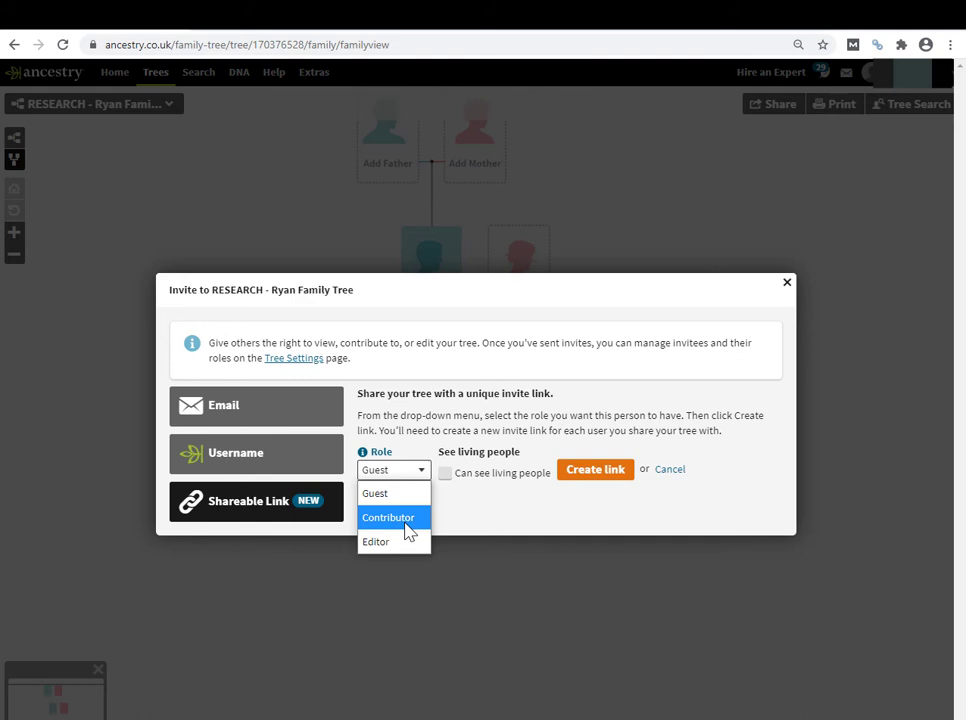
left_click(408, 530)
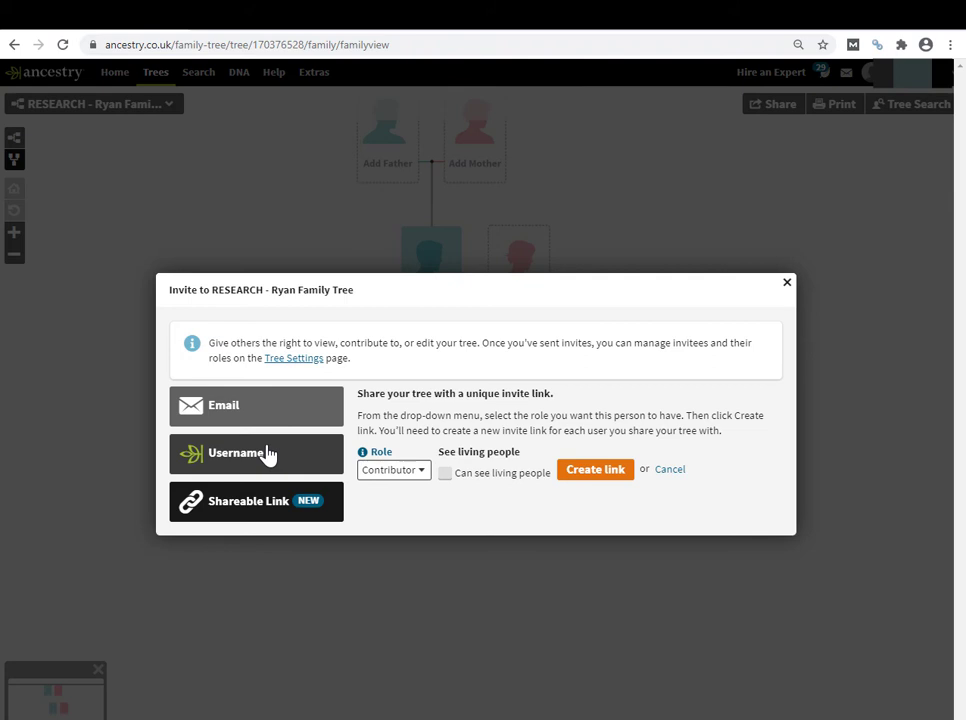
- Try the Editor role, then set the link back to Guest and create the invite link
left_click(424, 482)
left_click(405, 542)
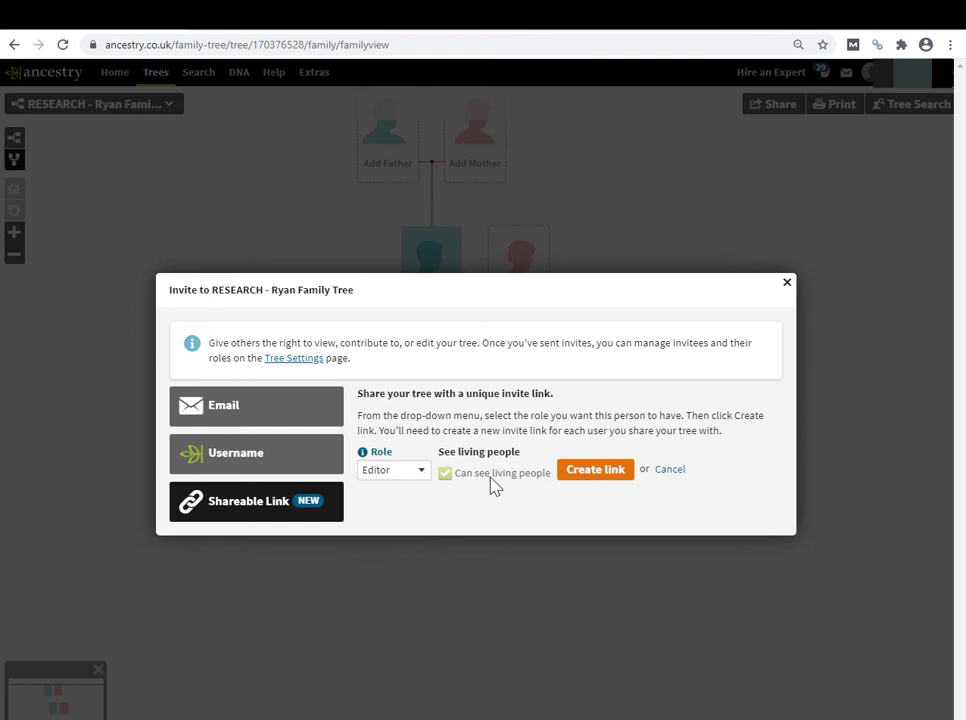
left_click(424, 485)
left_click(409, 497)
left_click(595, 470)
- Copy the invite link and paste it into a Notepad note to inspect it
left_click(596, 489)
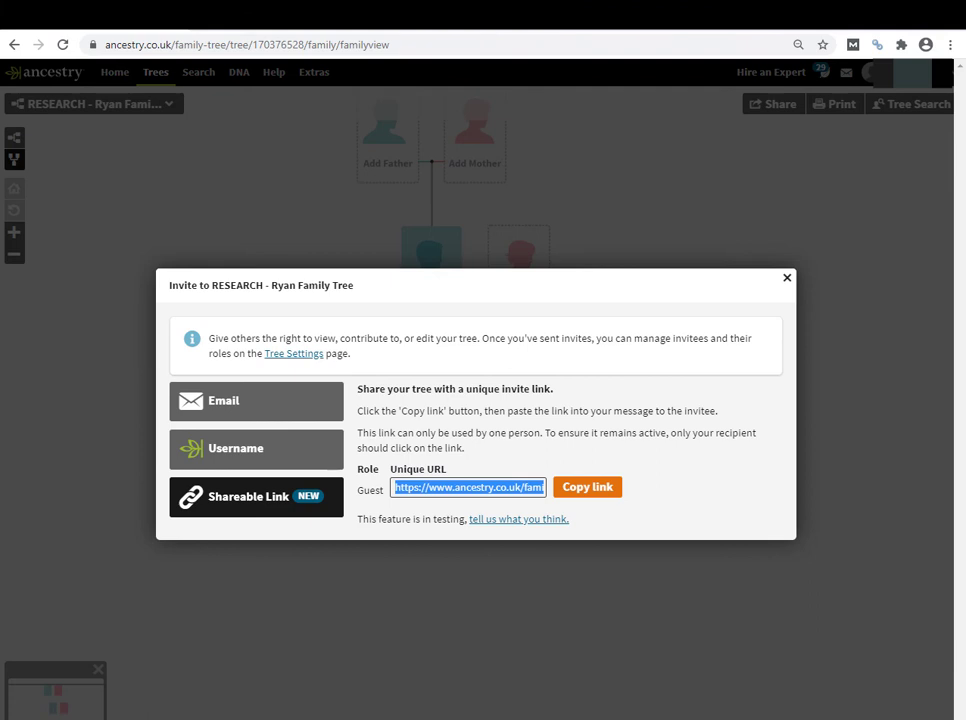
left_click_drag(5, 110, 511, 170)
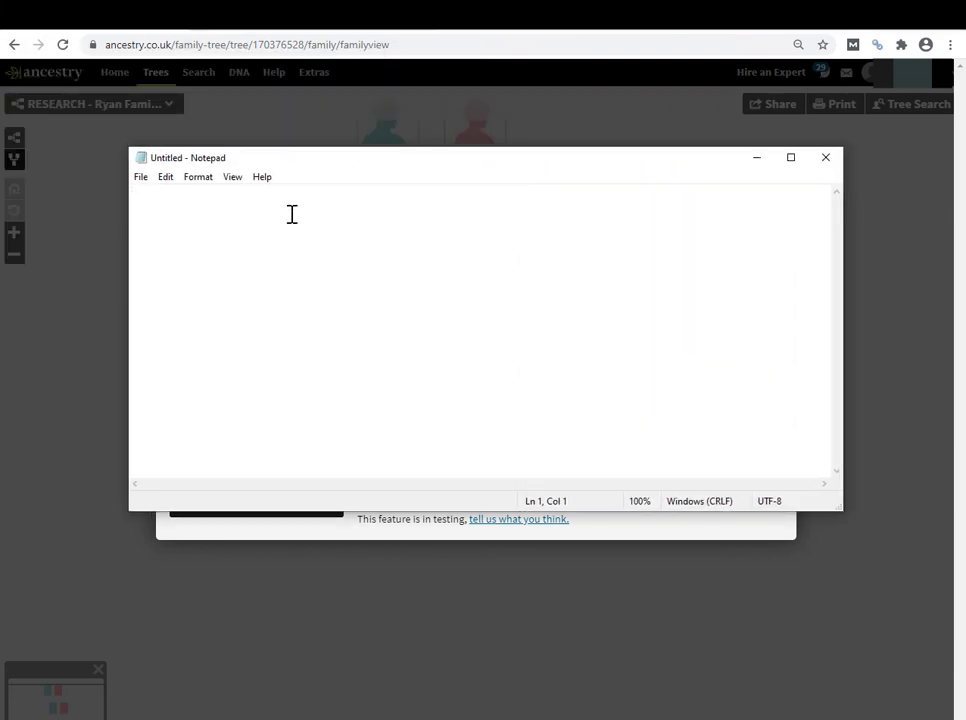
key("Home")
key("ctrl+shift+Right")
key("ctrl+shift+Right")
left_click_drag(416, 491, 651, 489)
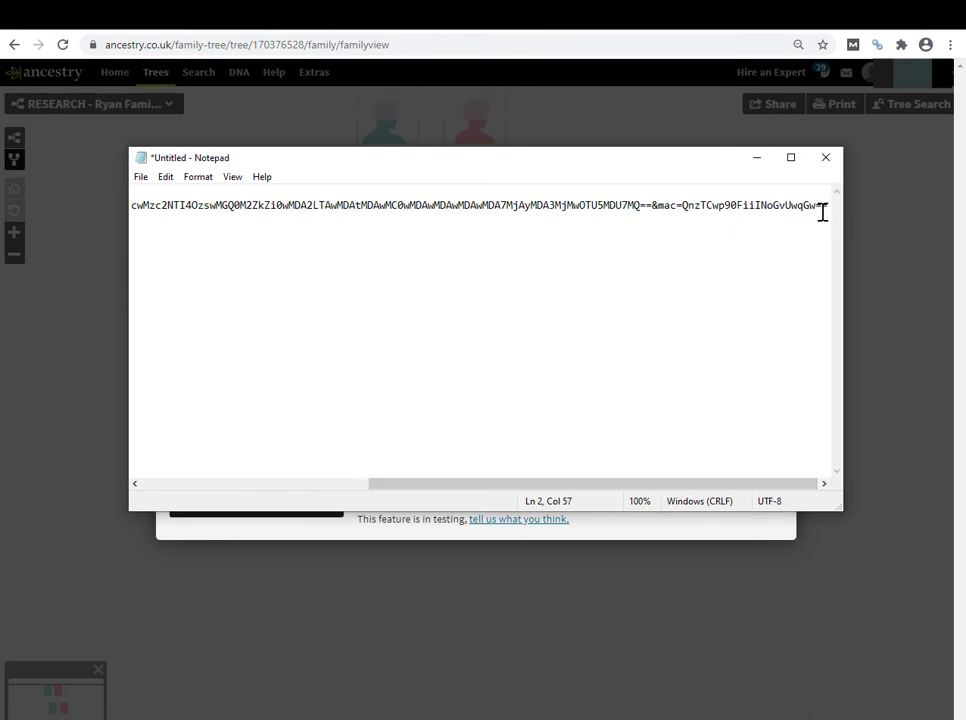
left_click_drag(822, 207, 106, 205)
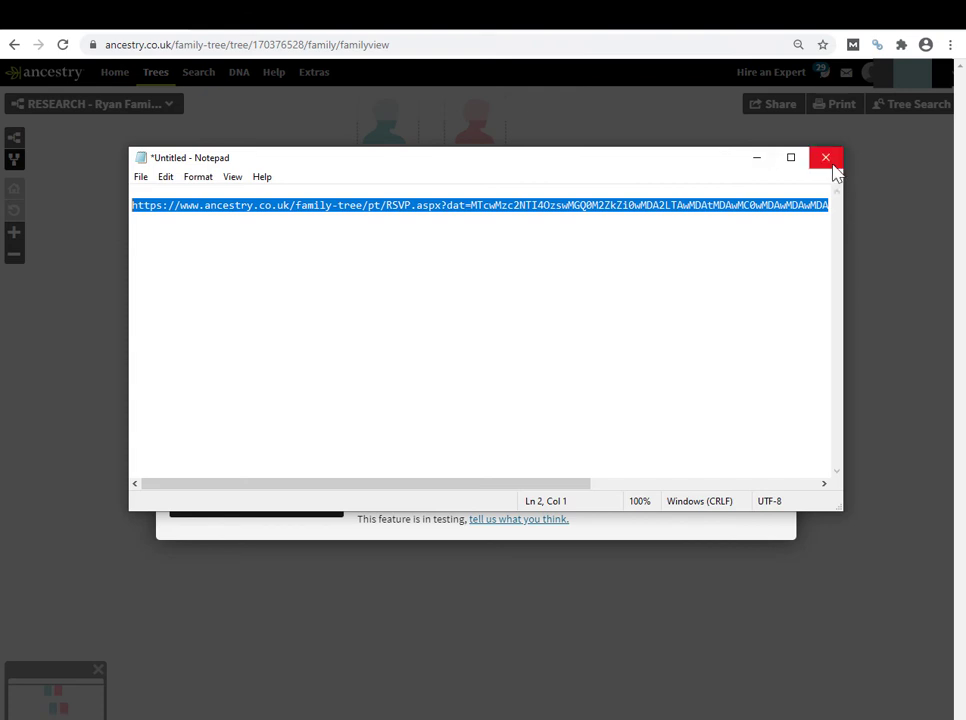
- Close the Notepad note without saving, returning to the Guest shareable-link dialog
left_click(826, 158)
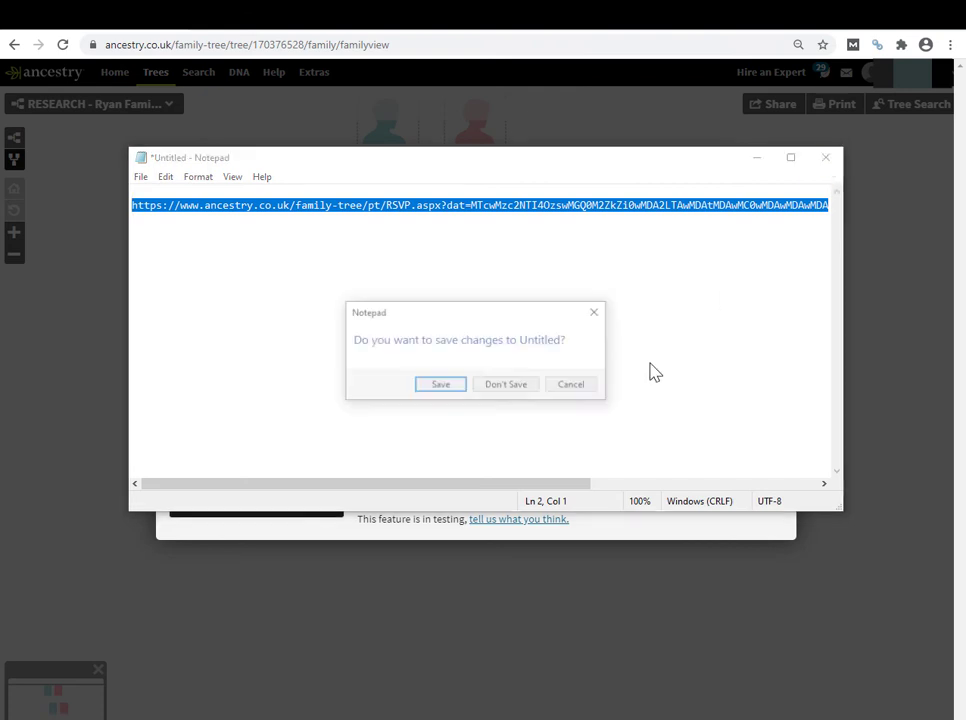
left_click(533, 392)
left_click_drag(355, 532, 590, 530)
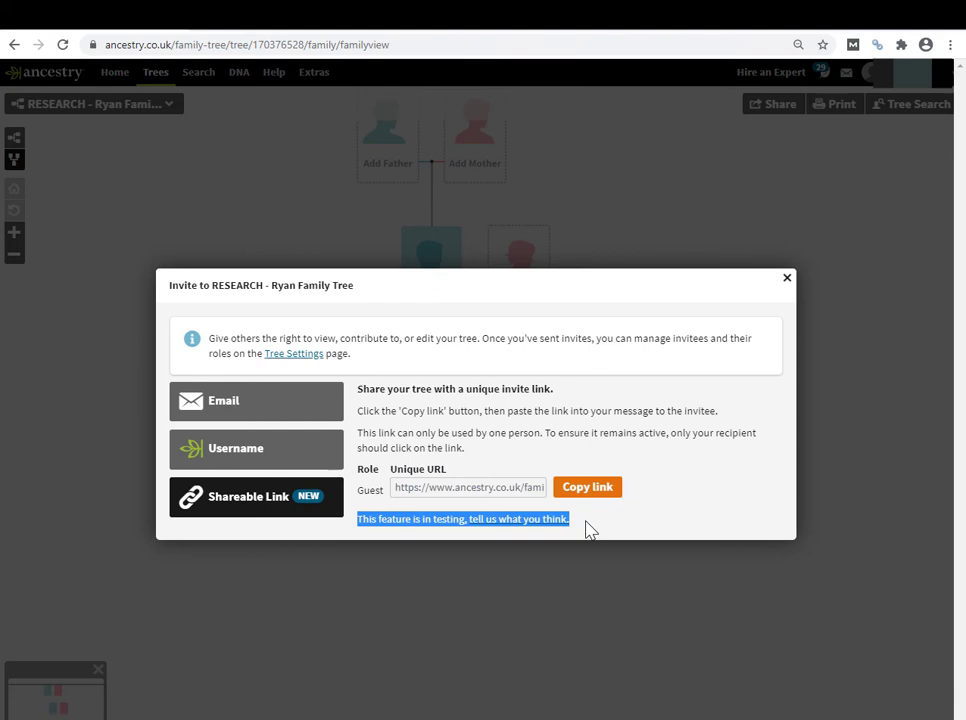
left_click(594, 529)
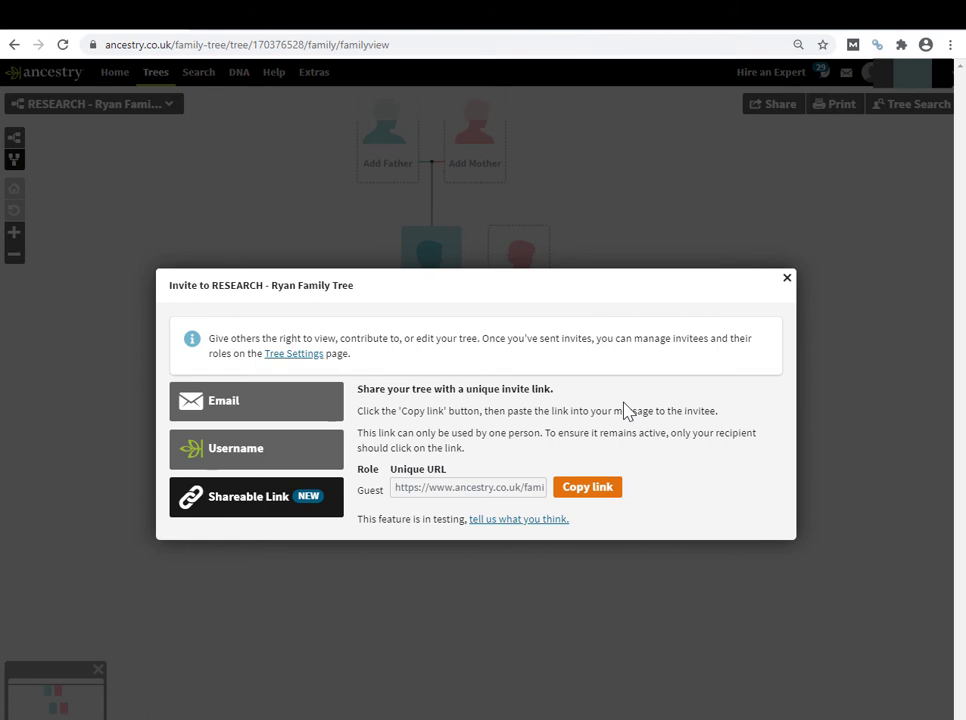
left_click(430, 489)
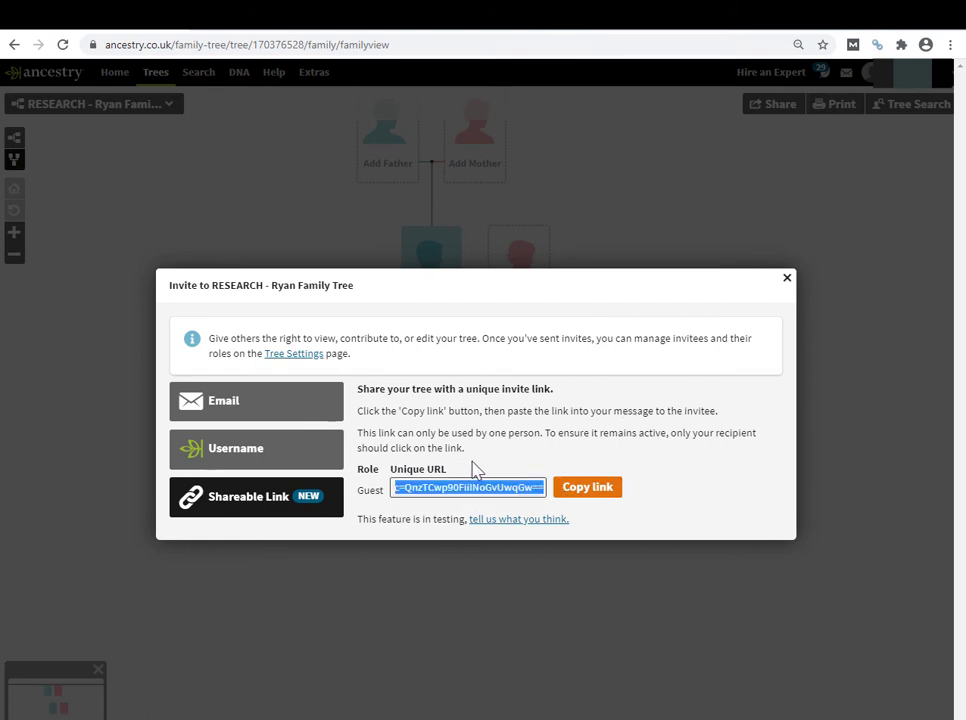
left_click(472, 470)
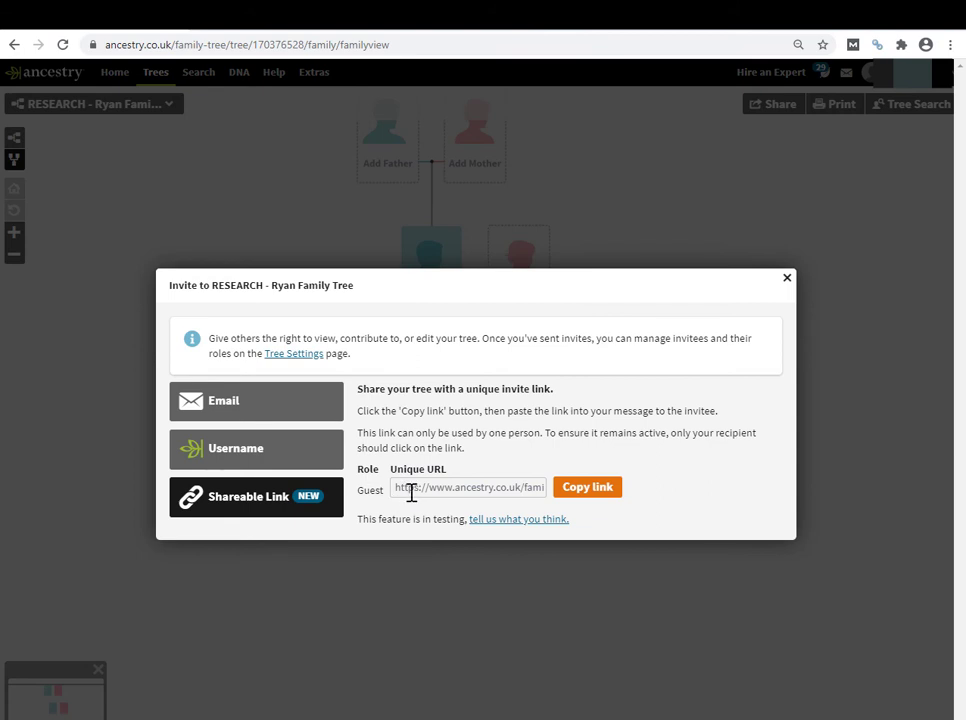
left_click(397, 490)
left_click_drag(397, 490, 556, 487)
left_click(540, 432)
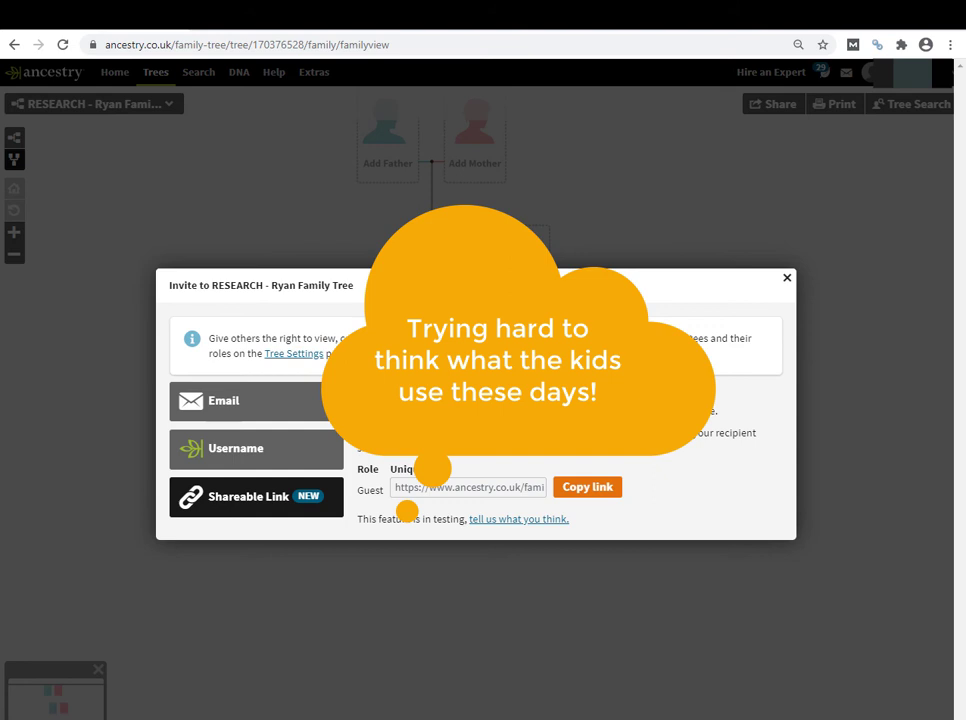
left_click(468, 487)
left_click(498, 487)
triple_click(498, 487)
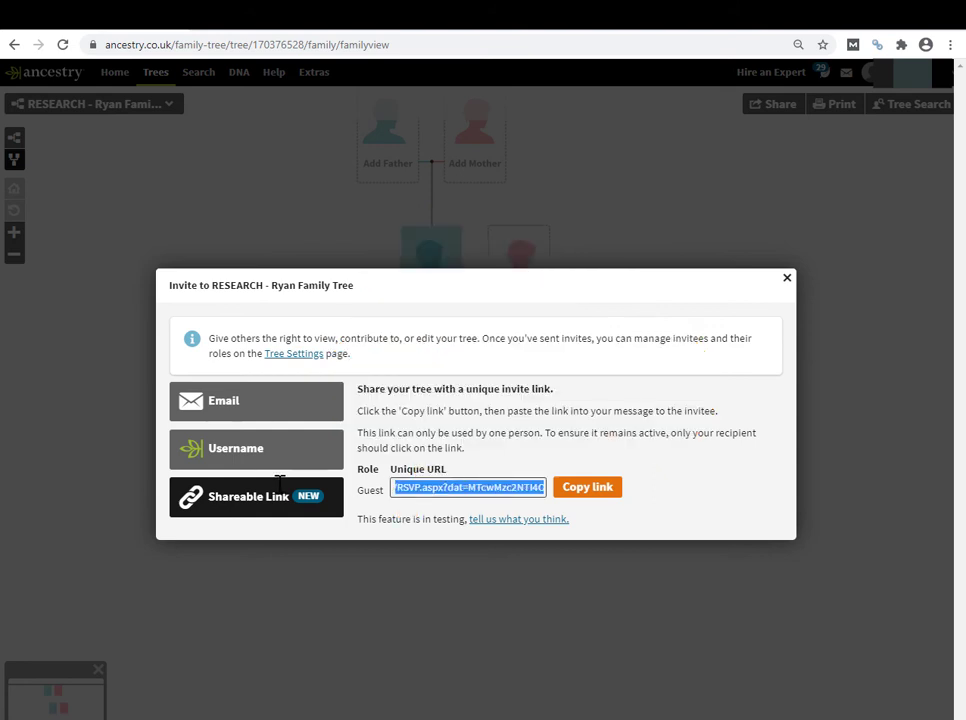
left_click(413, 487)
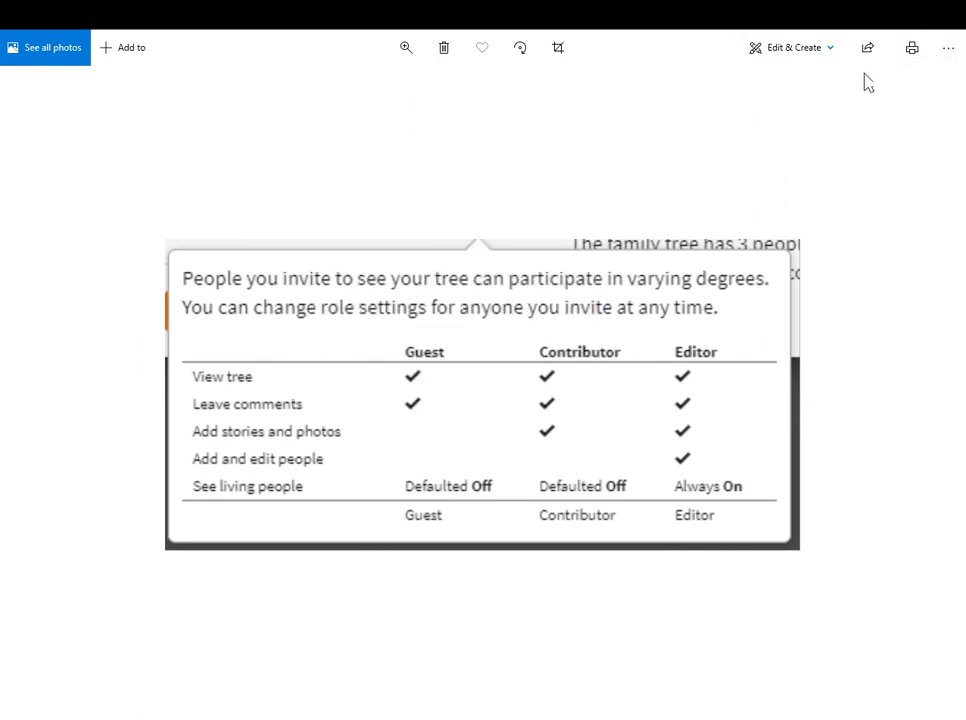
- Close the invite dialog, switch to RESEARCH - Adams Tree, and open its Tree Settings
left_click(945, 33)
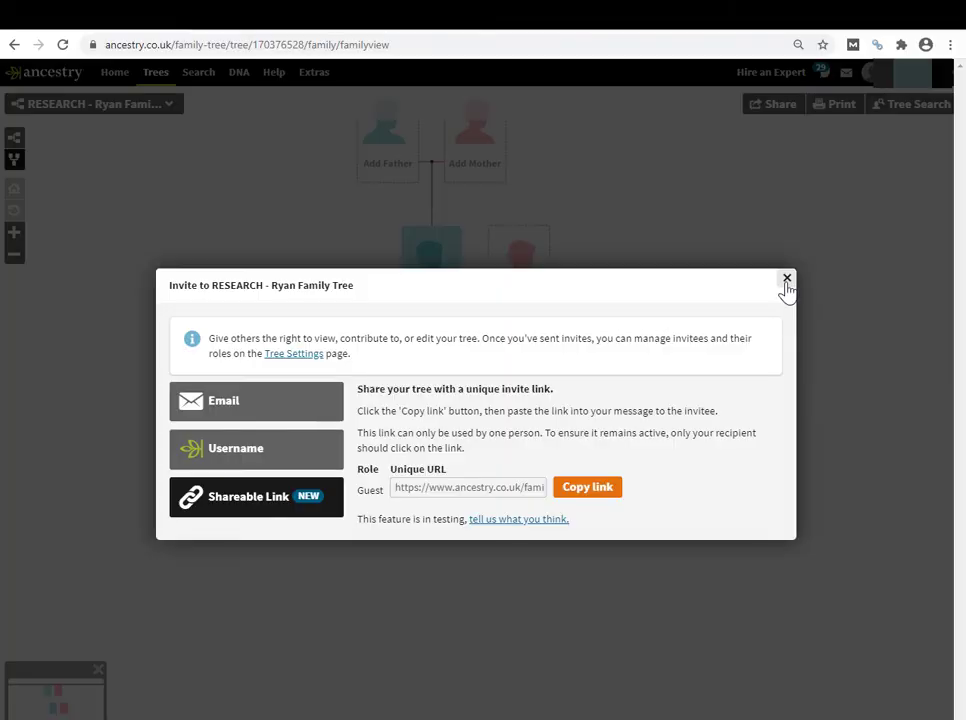
left_click(787, 280)
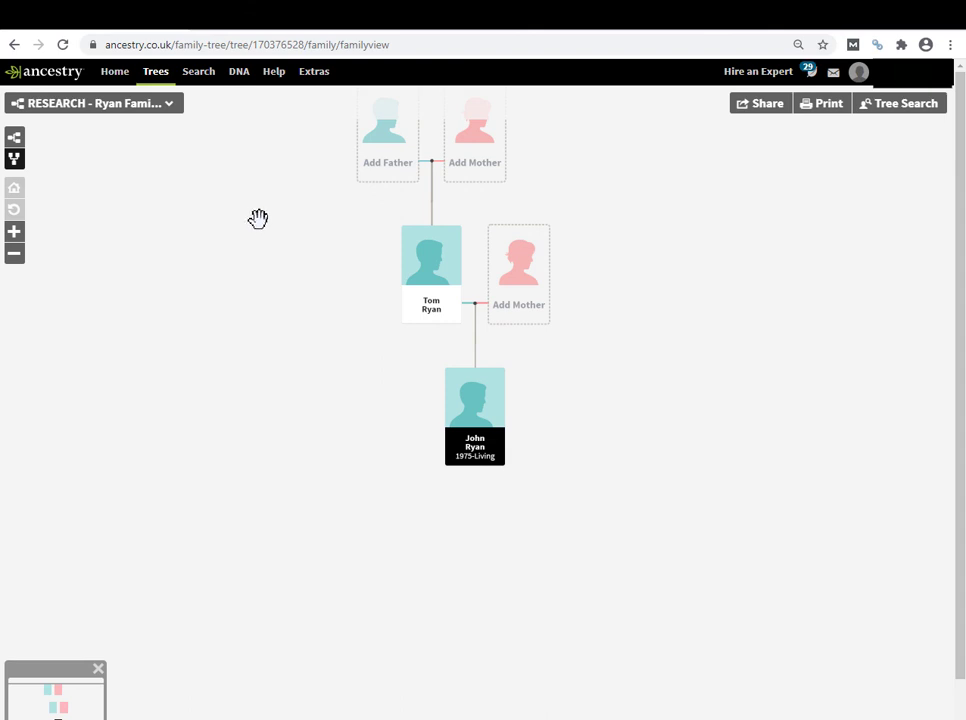
left_click(159, 85)
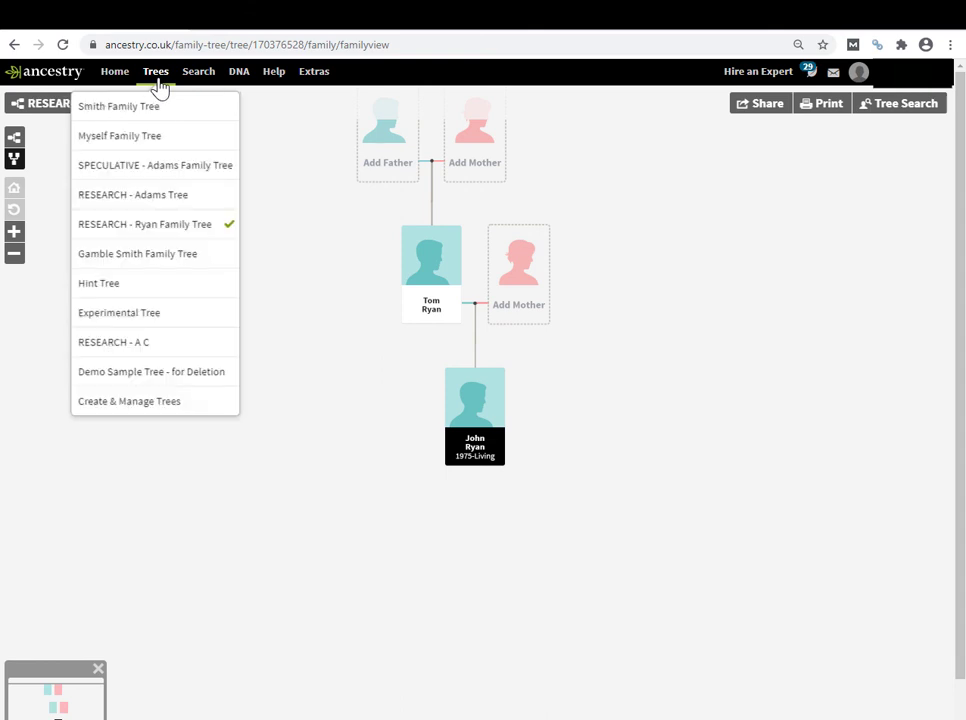
left_click(167, 198)
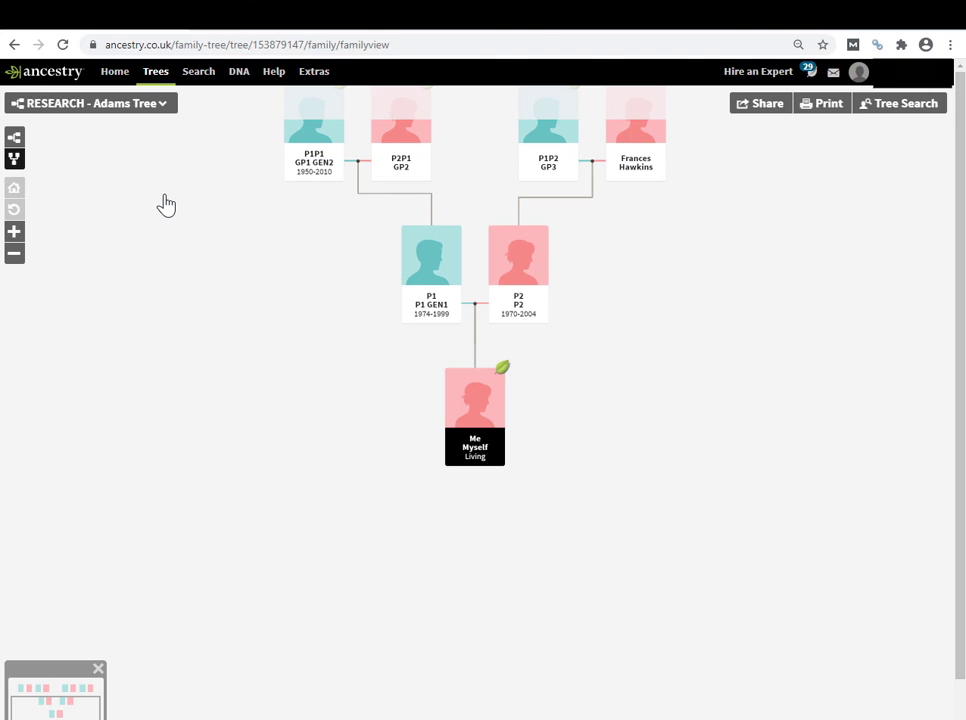
left_click(131, 110)
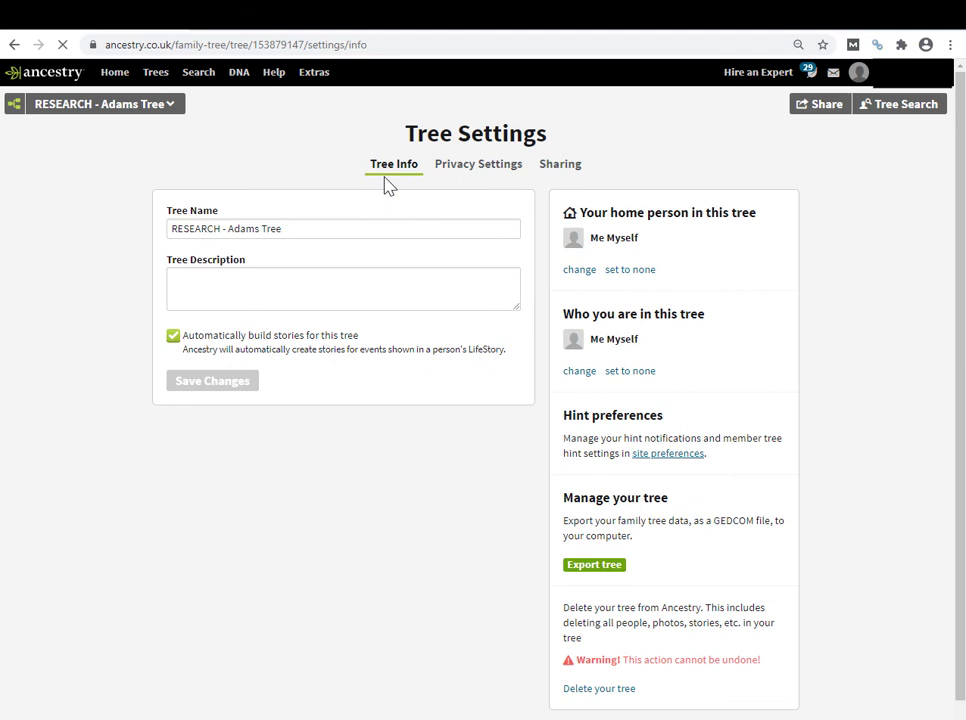
- Open the Sharing tab and check the first invite link's role, leaving it as Guest
left_click(561, 170)
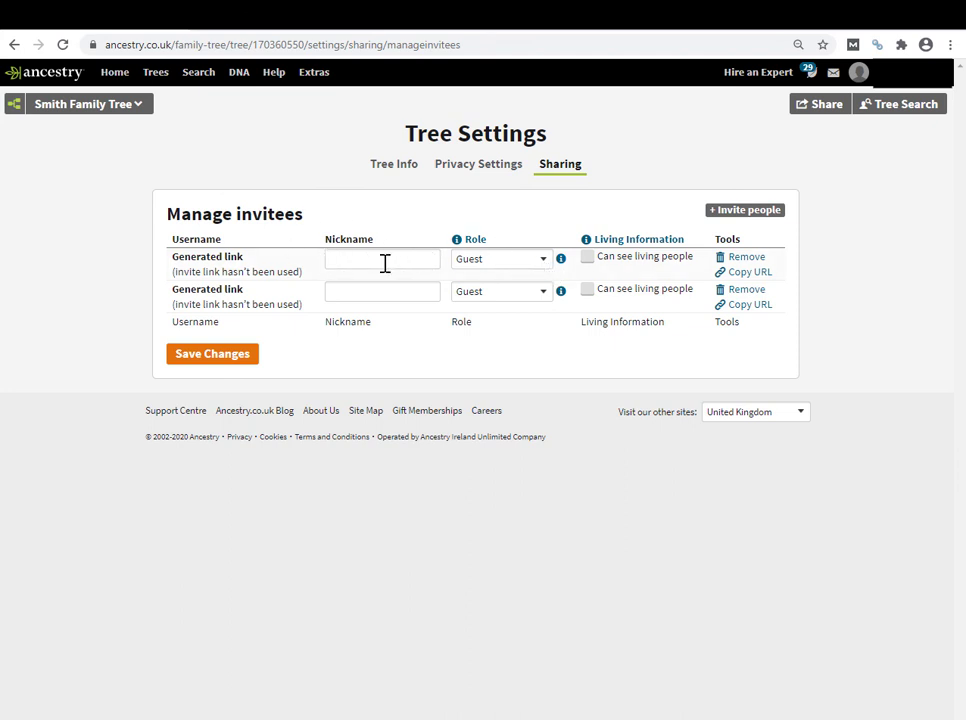
left_click(543, 264)
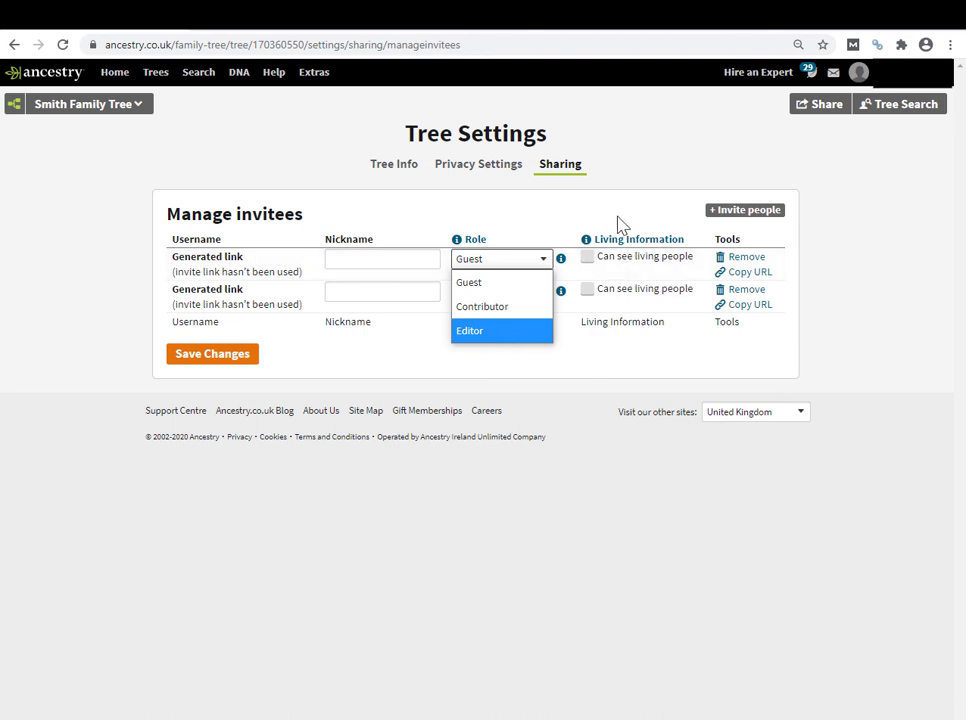
left_click(612, 255)
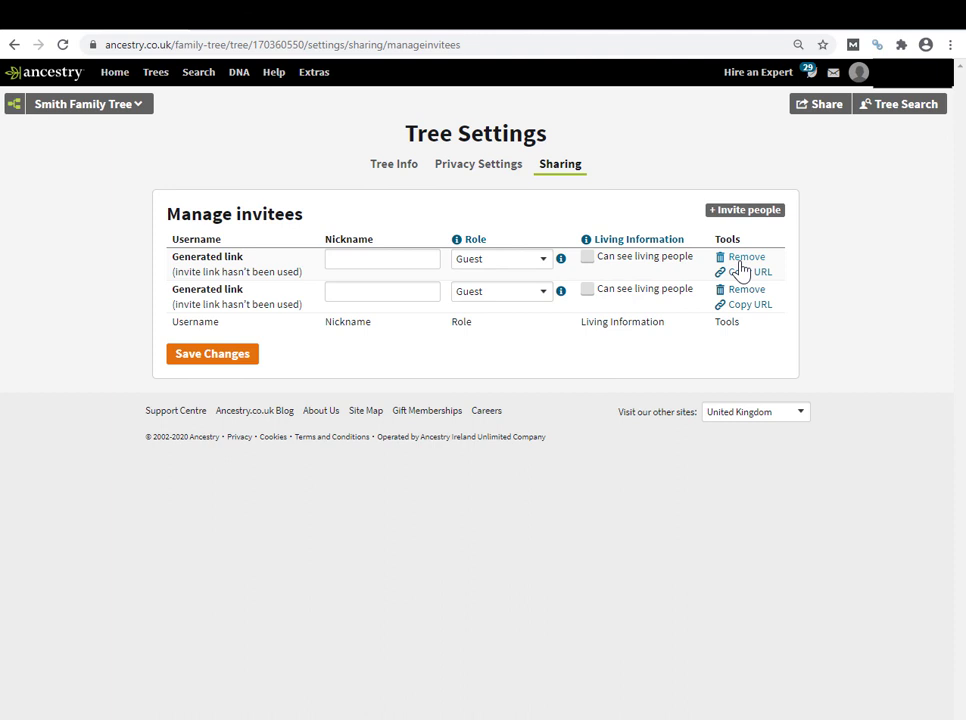
- Remove the first unused generated invite link and confirm with OK
left_click(740, 260)
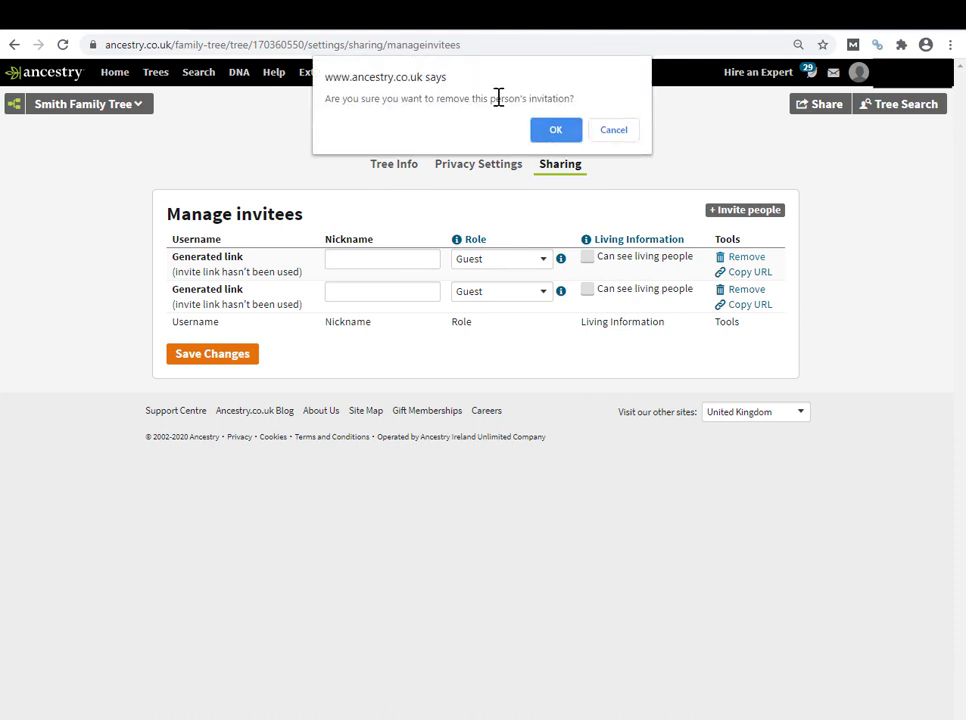
left_click(557, 131)
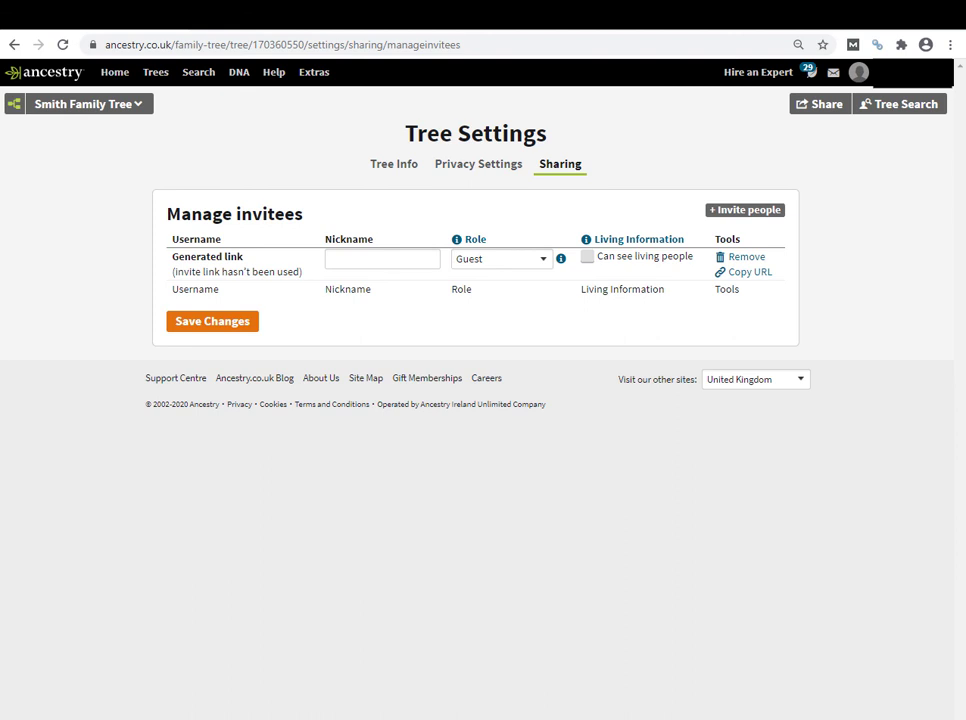
- Bring up the Data Mining DNA post 'How to share an Ancestry family tree' and read down to its closing sections
key("alt+Tab")
scroll(726, 135, "up", 5)
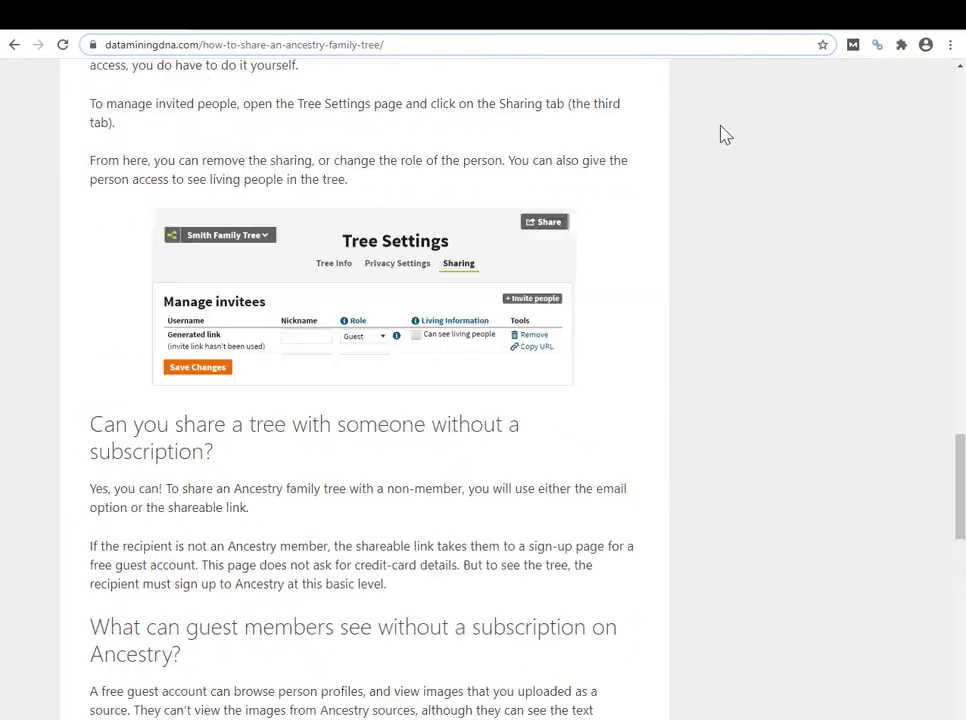
scroll(724, 135, "up", 10)
left_click_drag(960, 400, 960, 80)
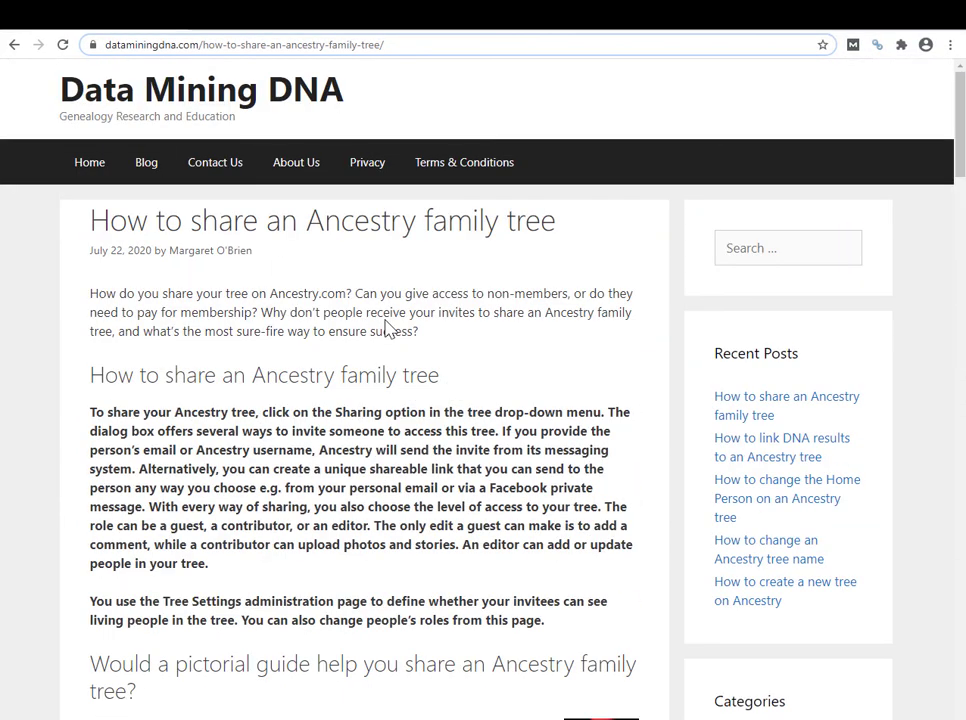
scroll(386, 328, "down", 8)
scroll(386, 319, "up", 2)
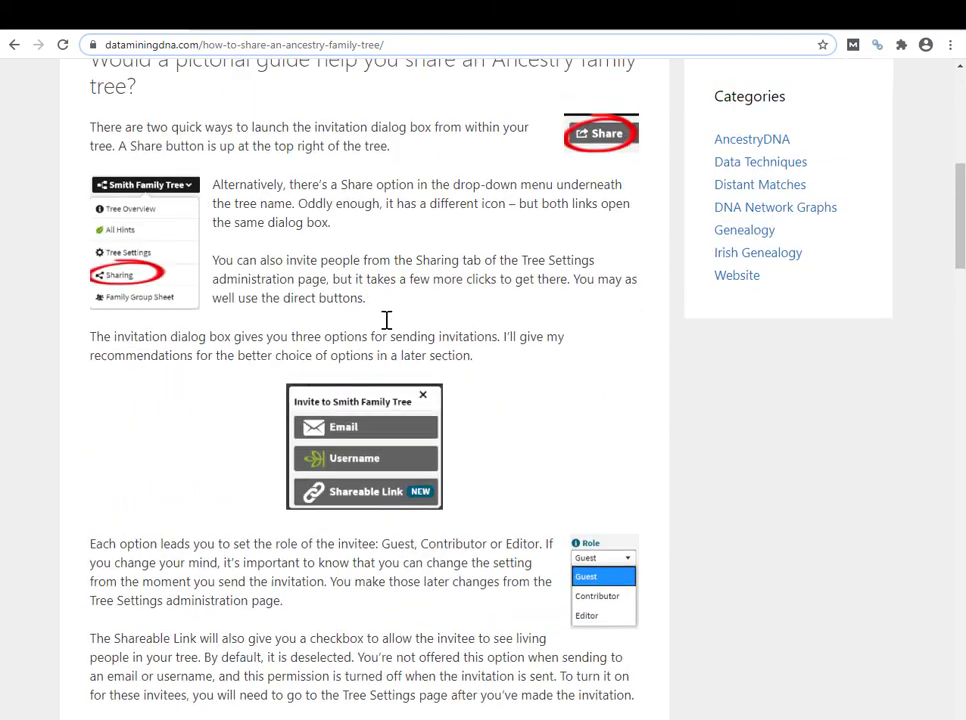
scroll(386, 328, "down", 10)
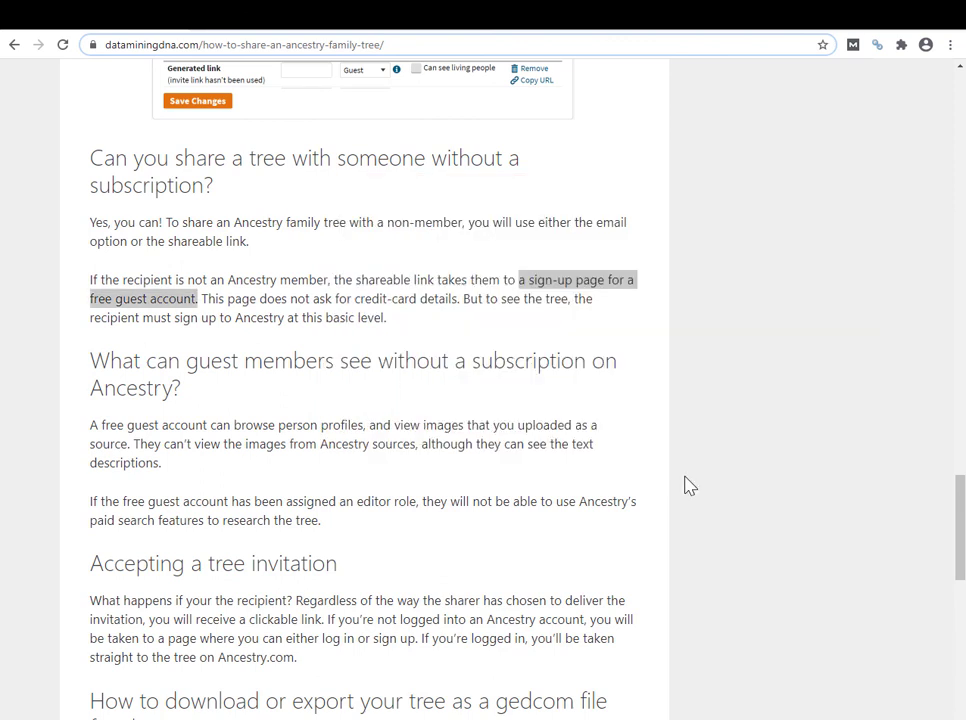
scroll(690, 486, "down", 3)
scroll(690, 486, "down", 3)
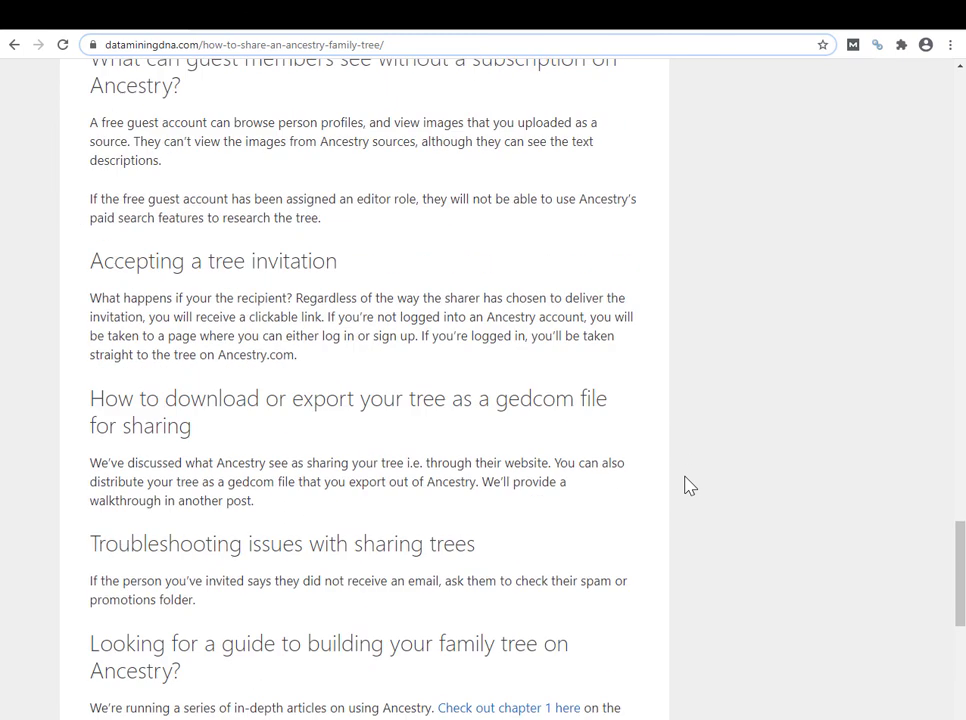
scroll(690, 486, "up", 3)
scroll(690, 486, "down", 2)
scroll(690, 486, "up", 12)
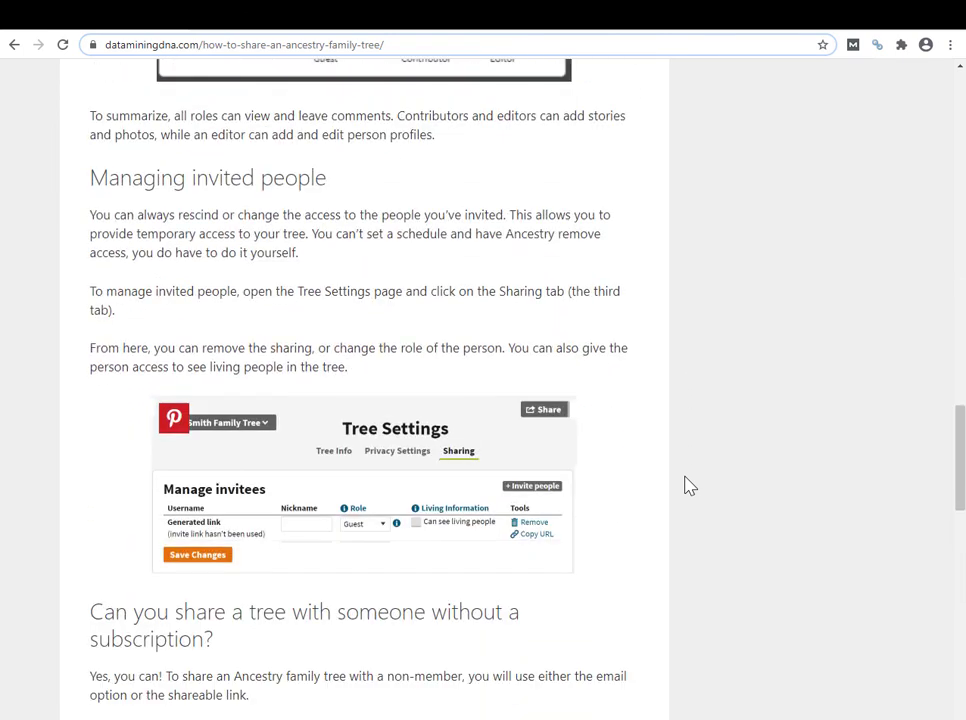
scroll(690, 486, "down", 10)
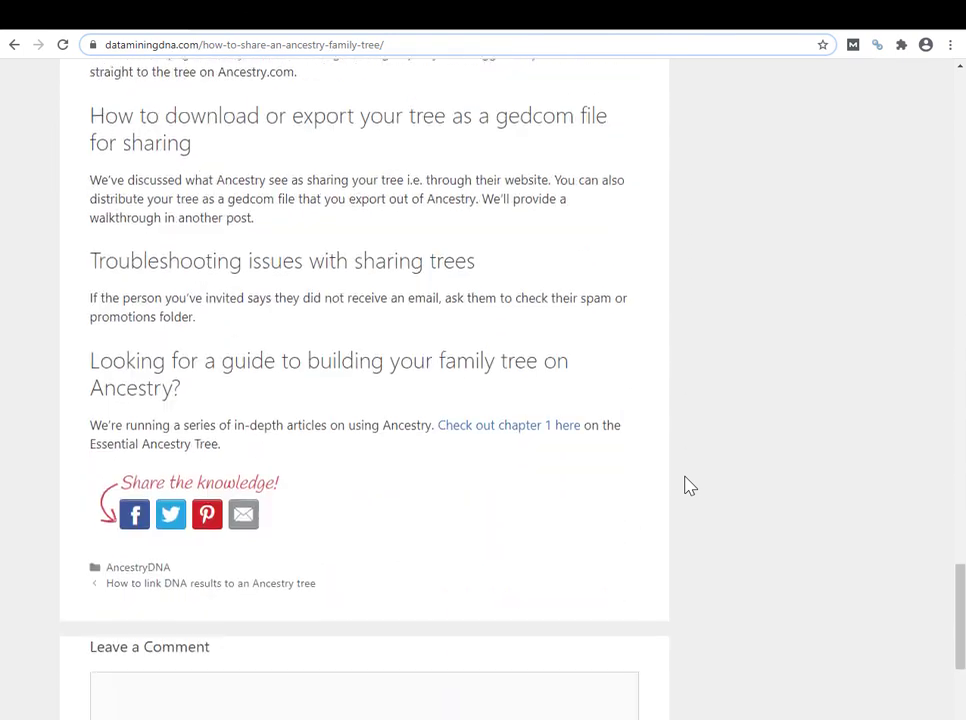